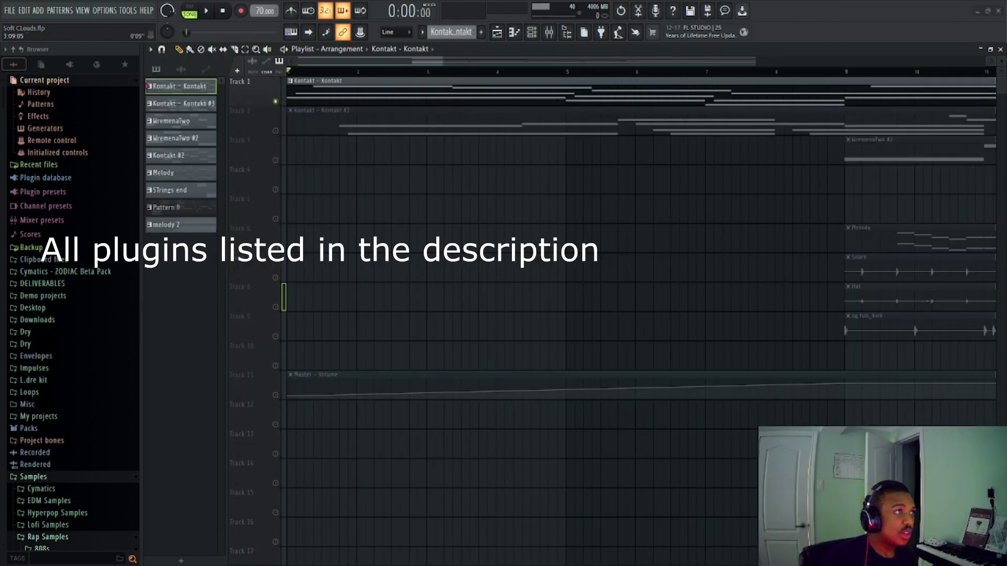
# - Examine the first track's Kontakt pattern in the piano roll, play it, and open its Kontakt instrument
pyautogui.doubleClick(336, 82)
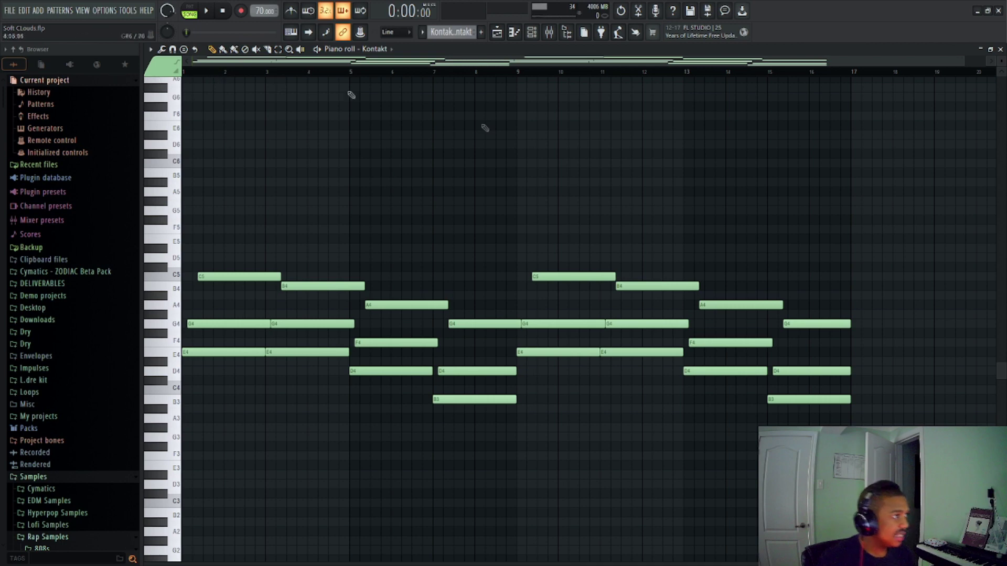
pyautogui.press('space')
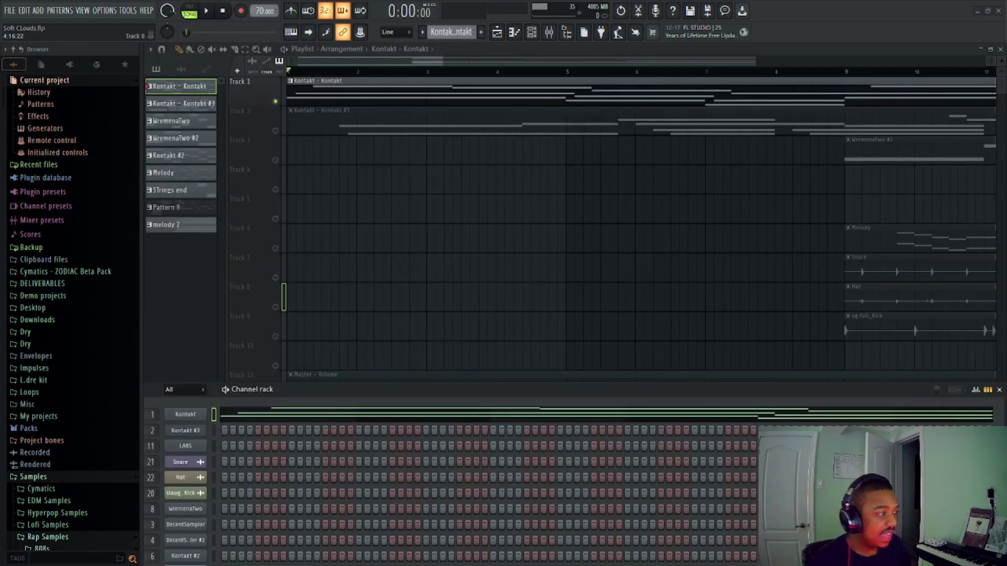
pyautogui.click(199, 414)
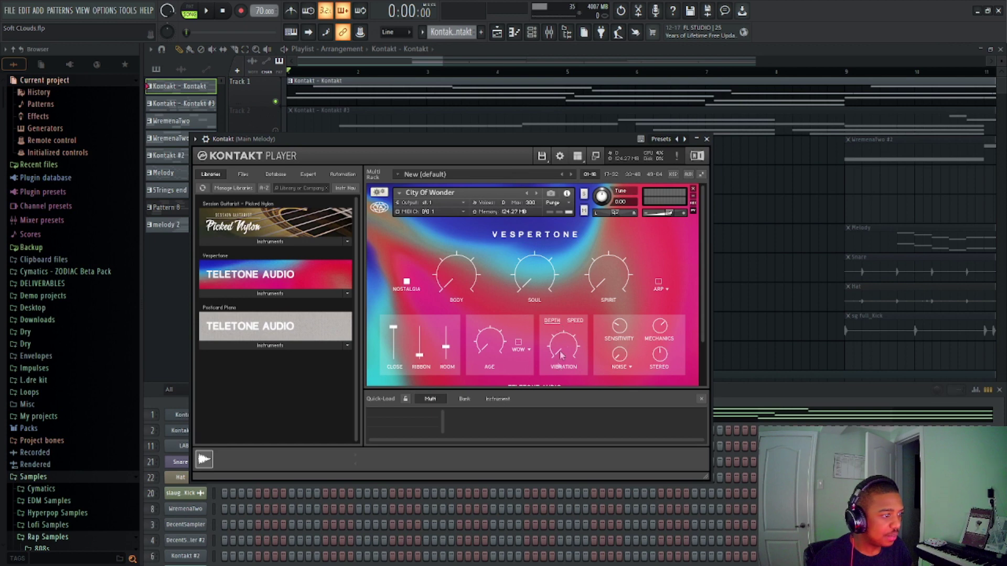
# - Inspect the SketchCassette II and Fruity Reeverb 2 effects on the Main Melody mixer insert
pyautogui.press('F9')
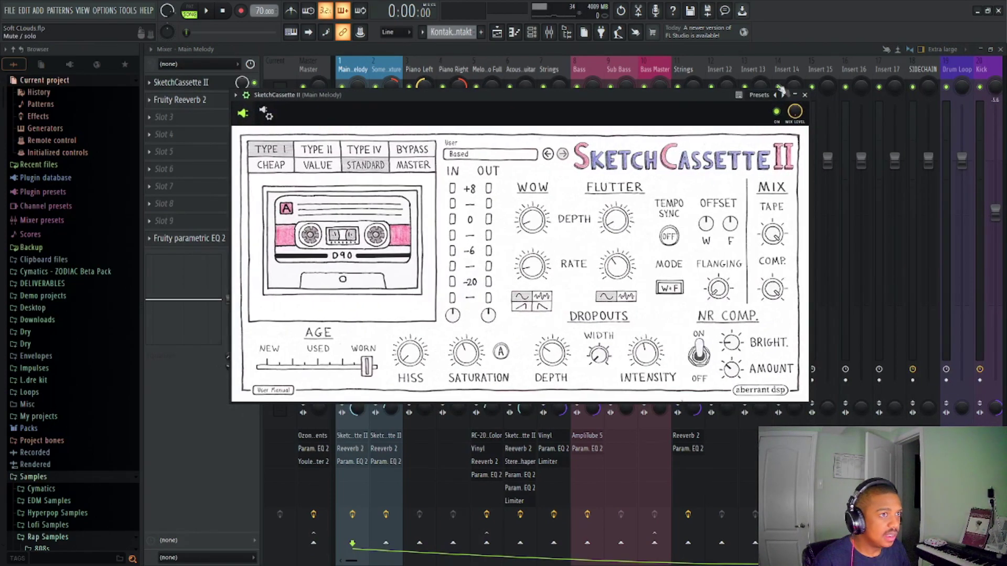
pyautogui.click(794, 95)
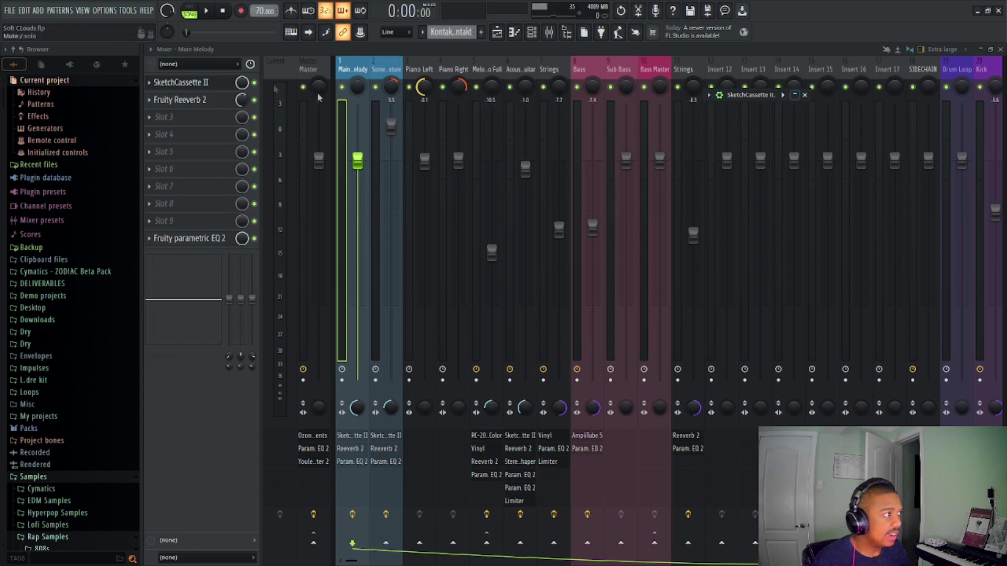
pyautogui.click(187, 104)
pyautogui.click(494, 168)
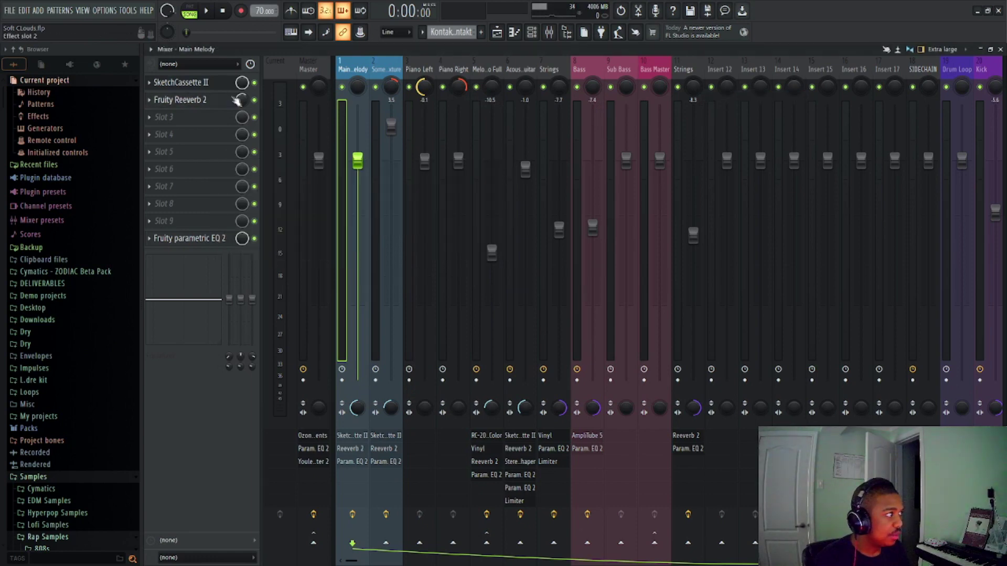
# - Examine the Fruity parametric EQ 2 curve on the Main Melody insert while playing the part
pyautogui.click(209, 239)
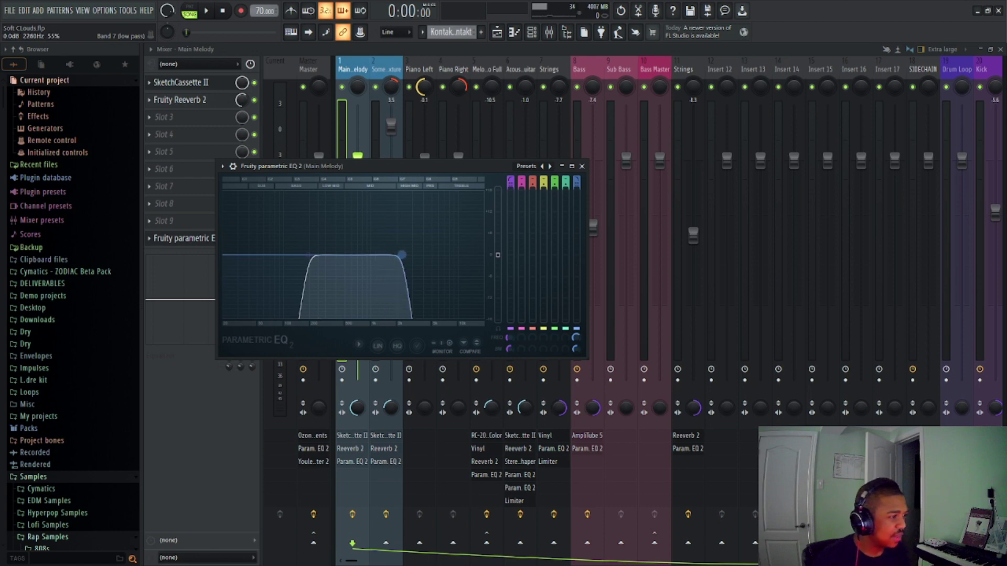
pyautogui.press('space')
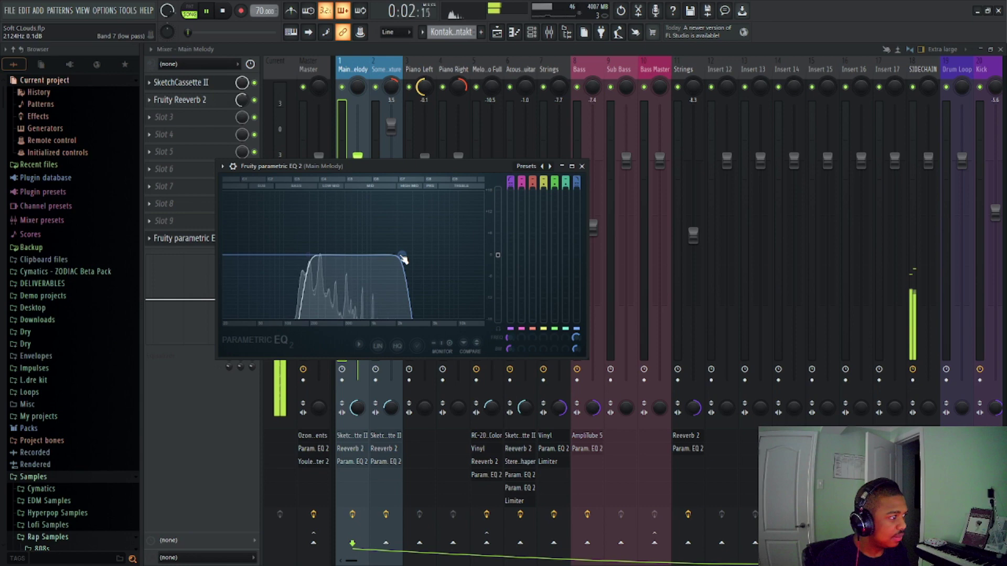
pyautogui.press('space')
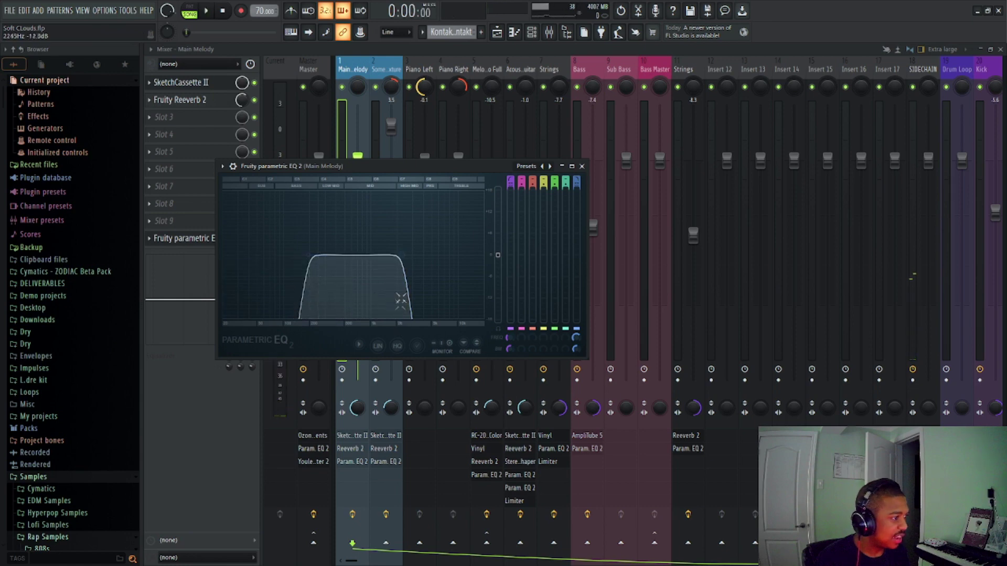
pyautogui.press('space')
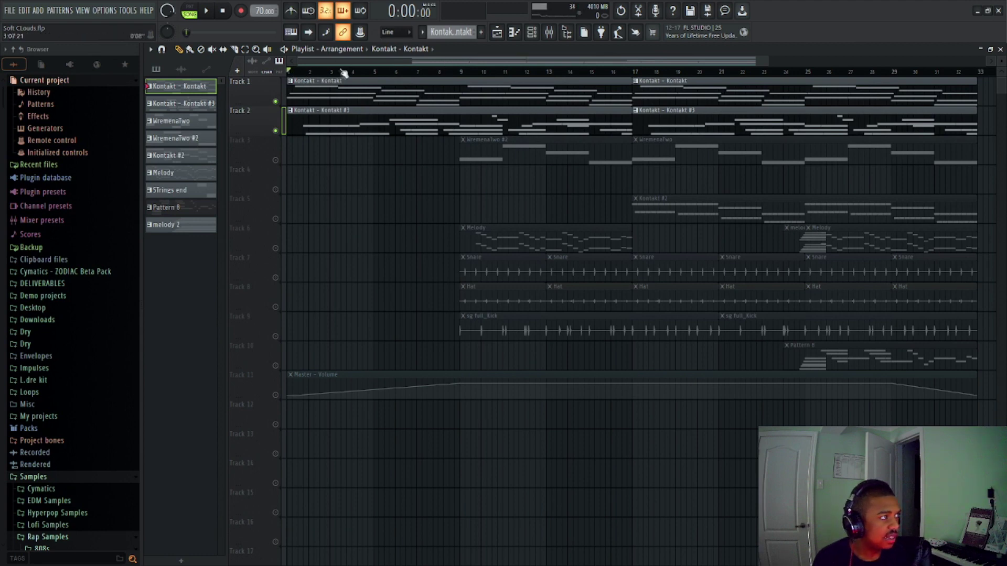
# - Check the Some Texture insert's effects in the mixer and play the two soloed Kontakt tracks from the start
pyautogui.click(557, 35)
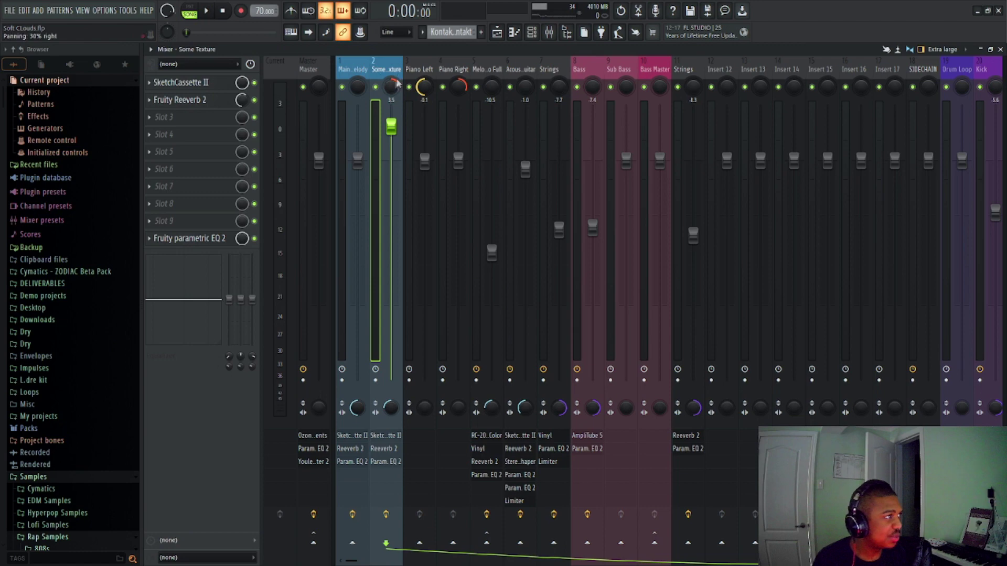
pyautogui.click(498, 36)
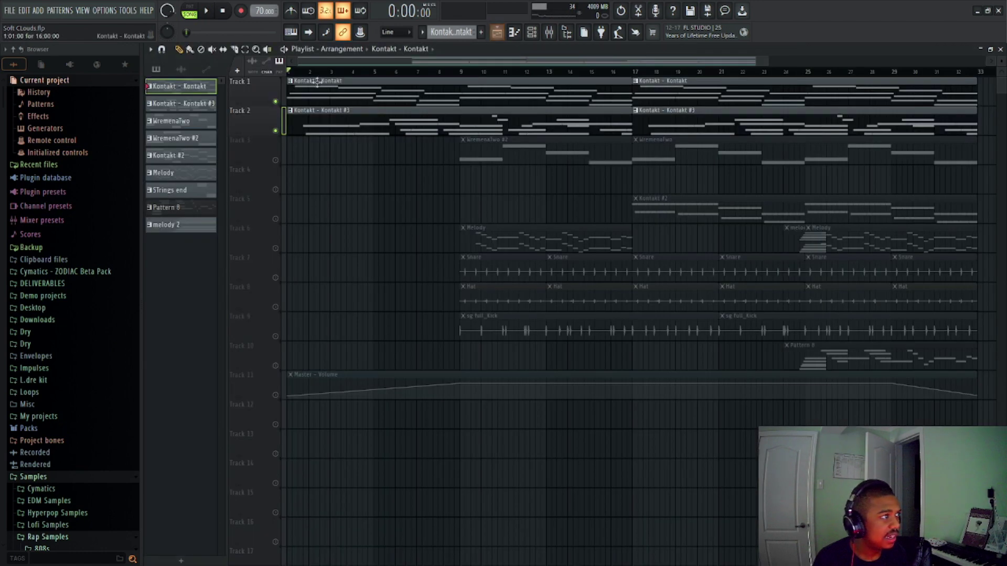
pyautogui.press('space')
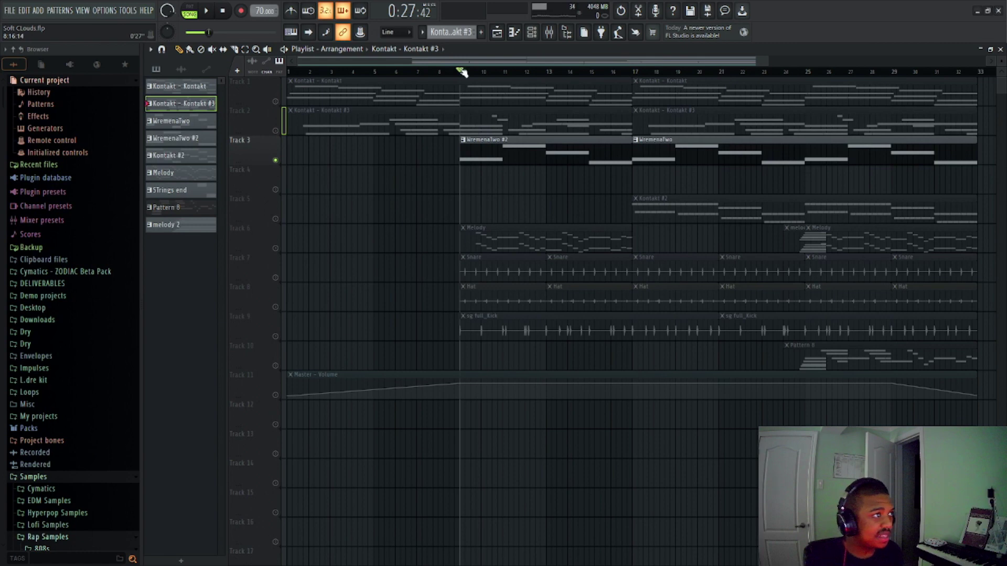
# - Play the soloed WremenaTwo bass track from bar 9 and check the Bass insert's effects in the mixer
pyautogui.press('space')
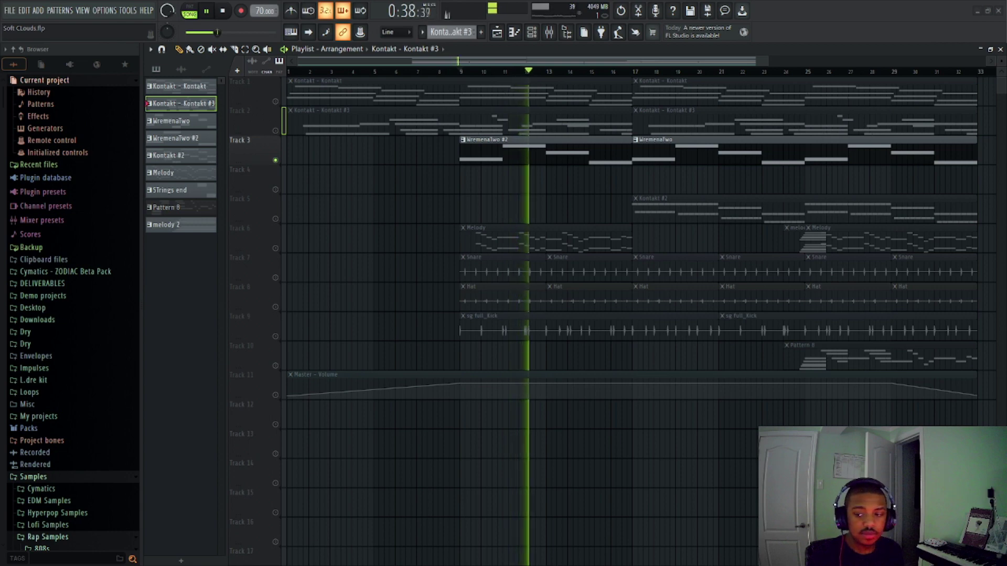
pyautogui.press('space')
pyautogui.click(551, 34)
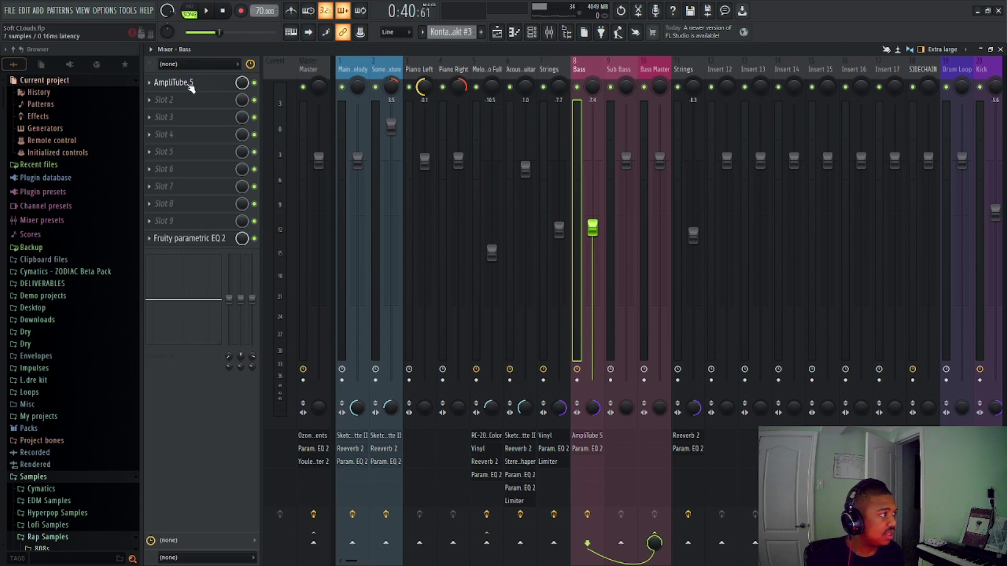
pyautogui.click(498, 33)
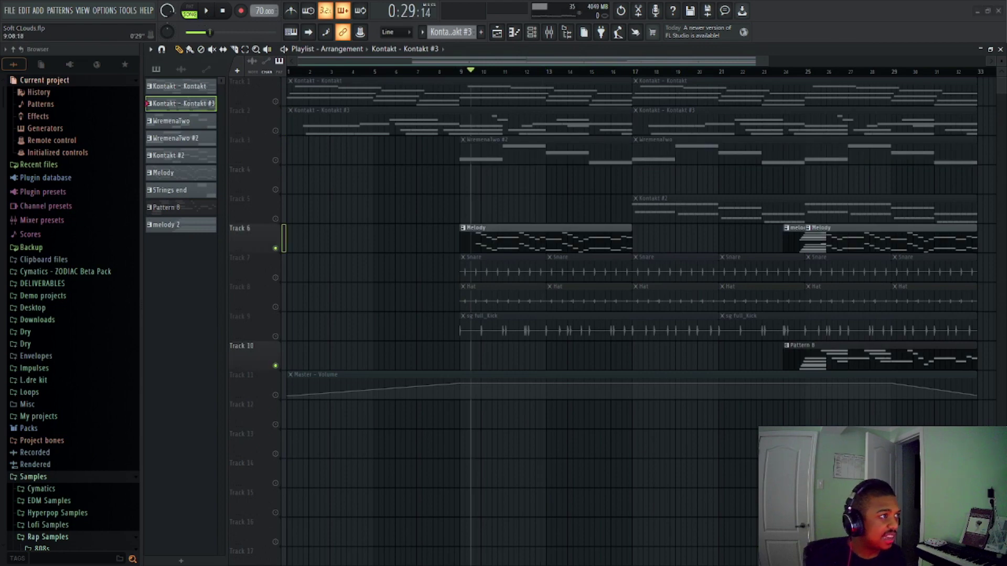
# - Play the soloed Melody clip on track 6 and inspect the DecentSampler and DecentSampler #2 piano instruments
pyautogui.press('space')
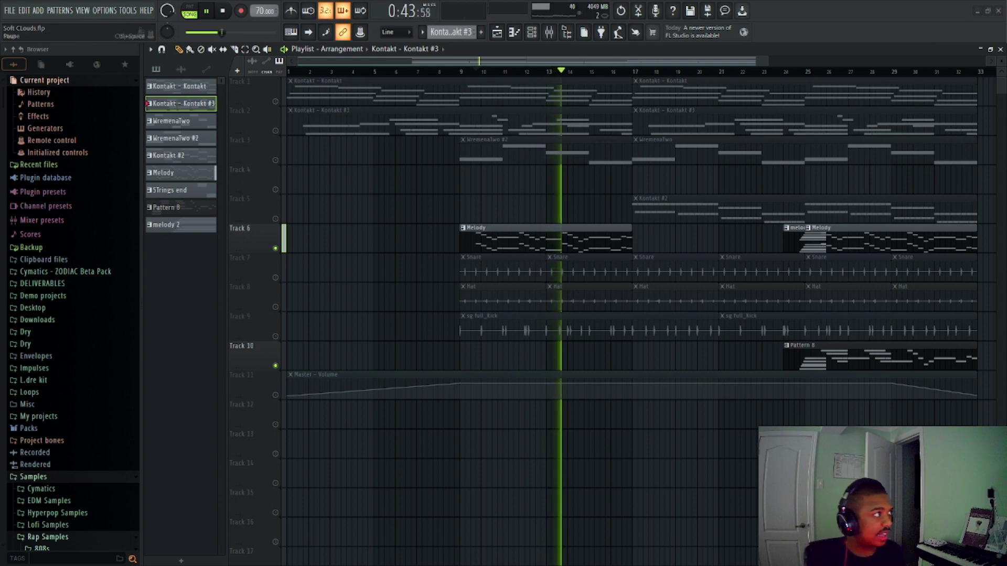
pyautogui.press('space')
pyautogui.click(537, 34)
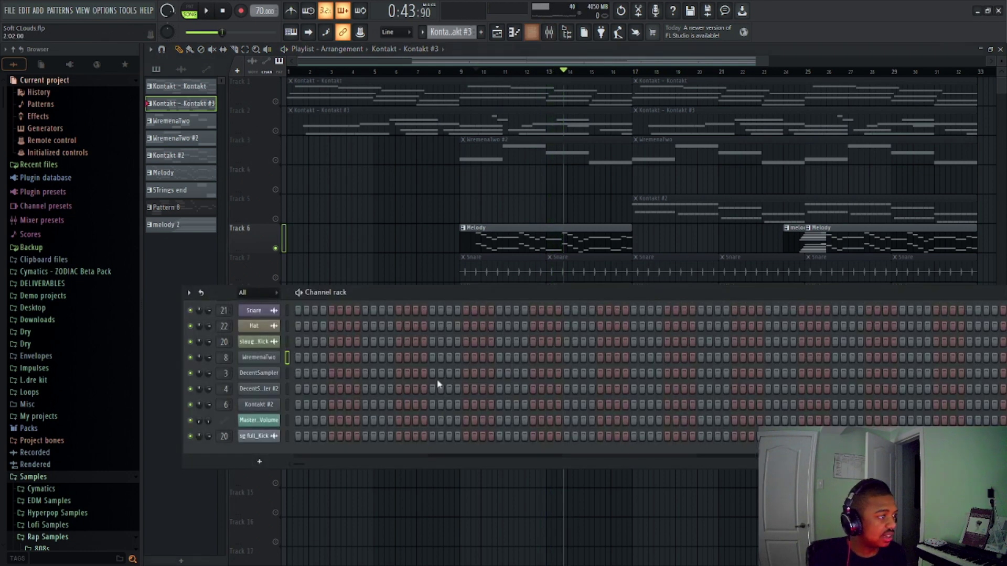
pyautogui.click(278, 374)
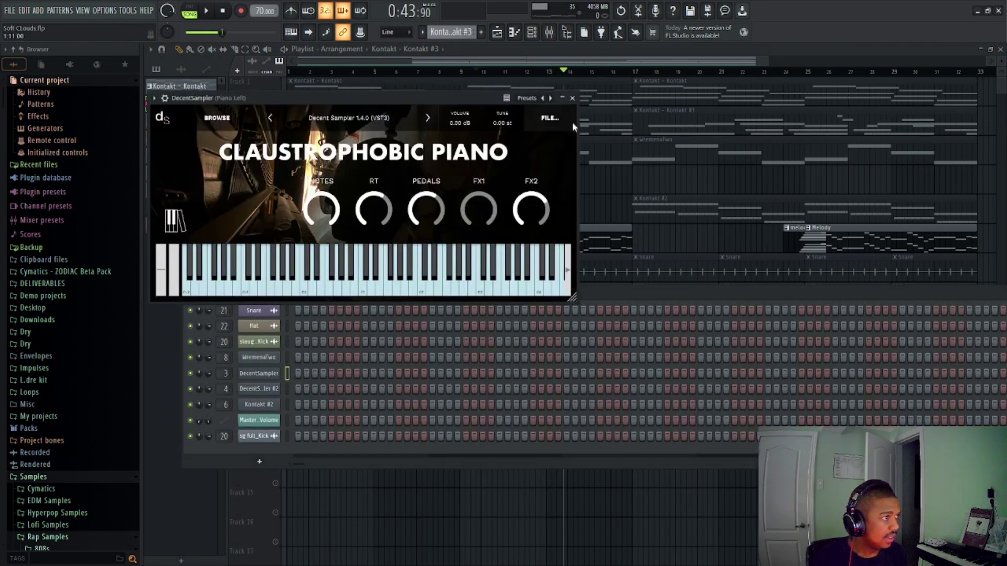
pyautogui.click(572, 98)
pyautogui.click(258, 388)
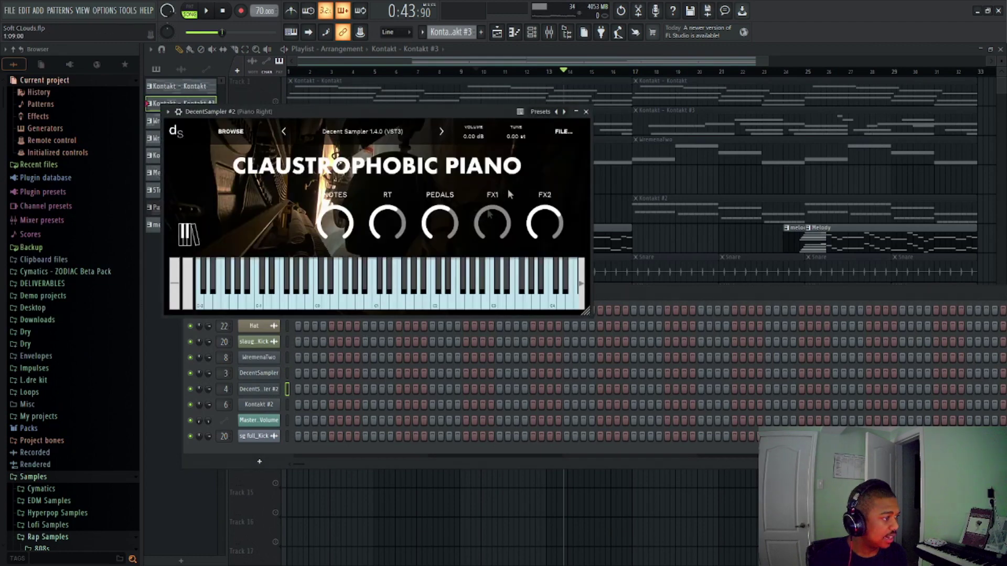
pyautogui.click(586, 111)
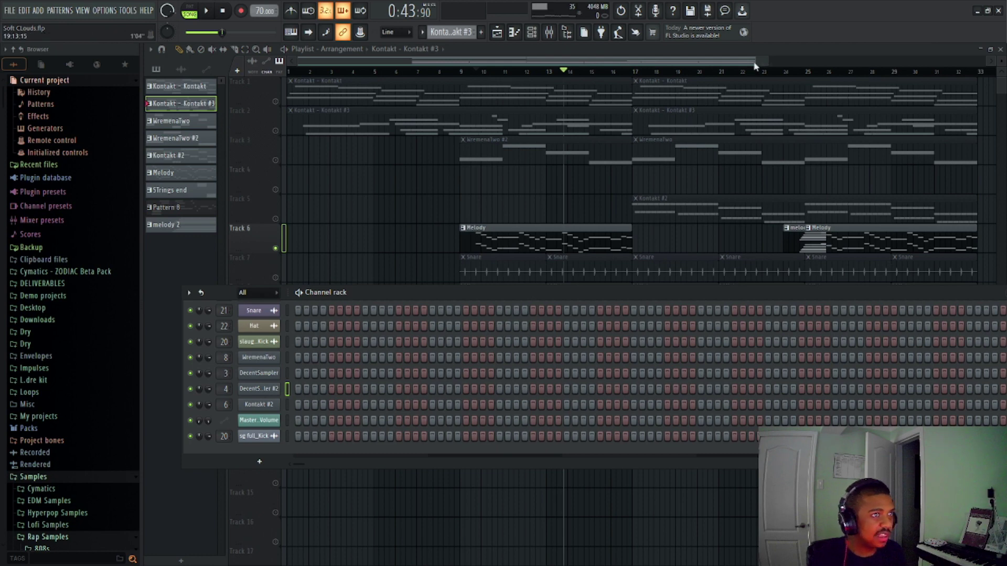
# - Examine Pattern 8's notes and its LABS channel, and play the melody tracks from around bar 25
pyautogui.click(808, 76)
pyautogui.hscroll(2, 752, 64)
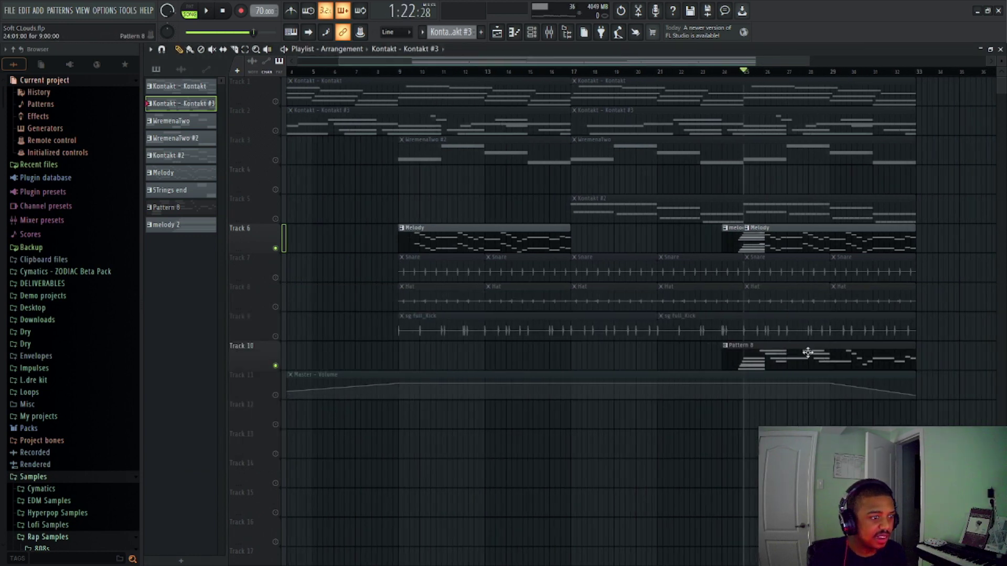
pyautogui.doubleClick(812, 357)
pyautogui.click(545, 34)
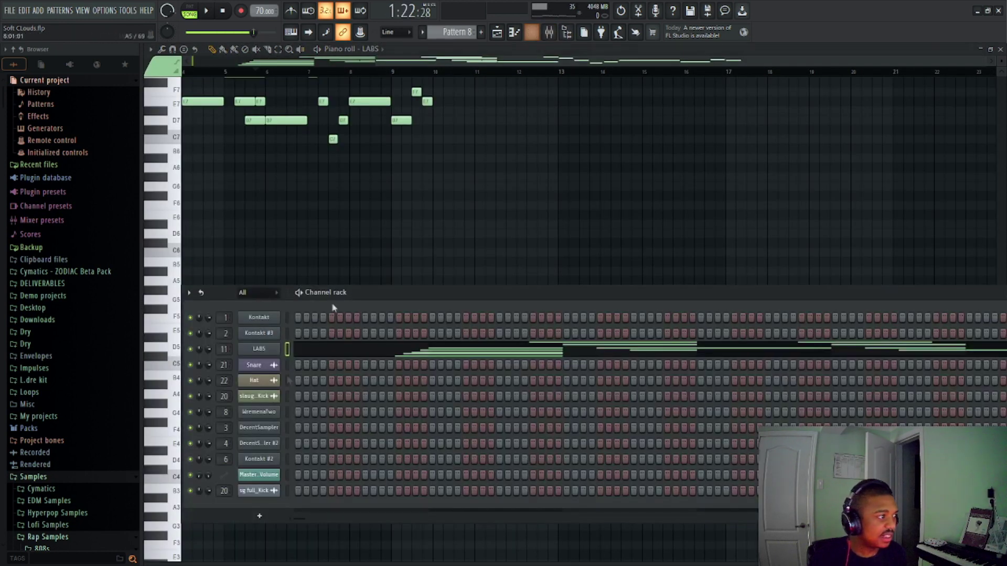
pyautogui.click(497, 33)
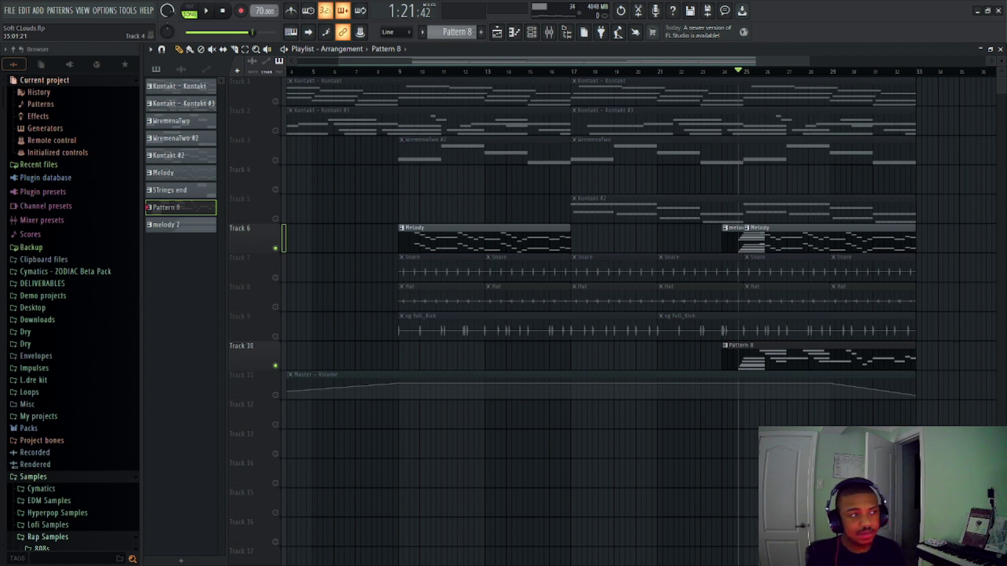
pyautogui.press('space')
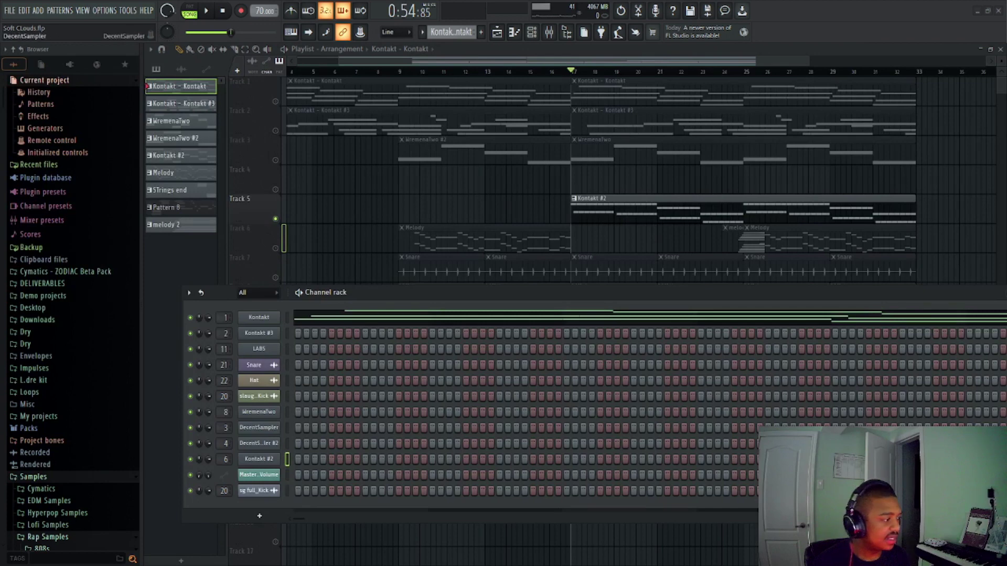
# - Inspect the acoustic guitar instrument on the Kontakt #2 channel and play its soloed part
pyautogui.click(275, 461)
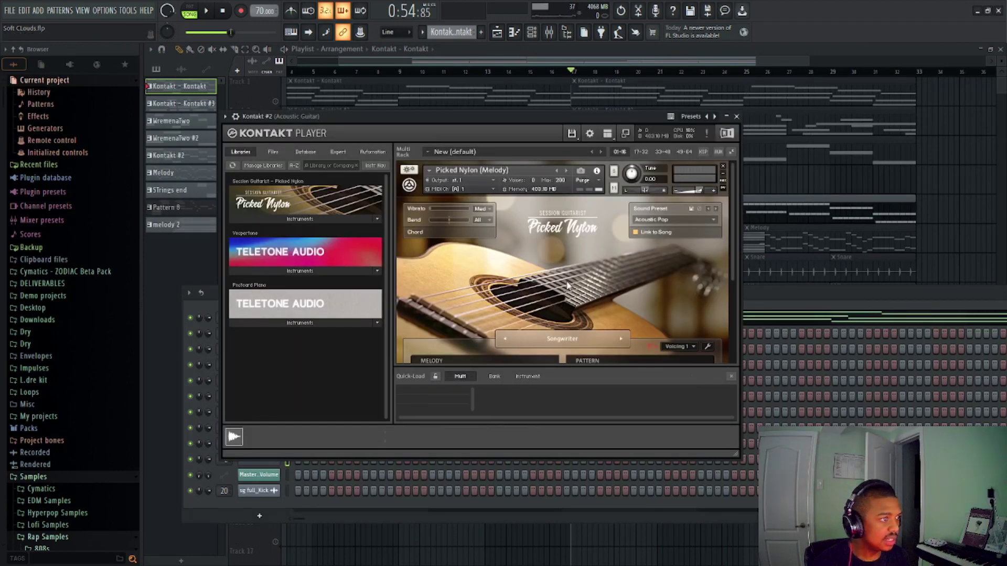
pyautogui.click(736, 116)
pyautogui.press('F6')
pyautogui.press('space')
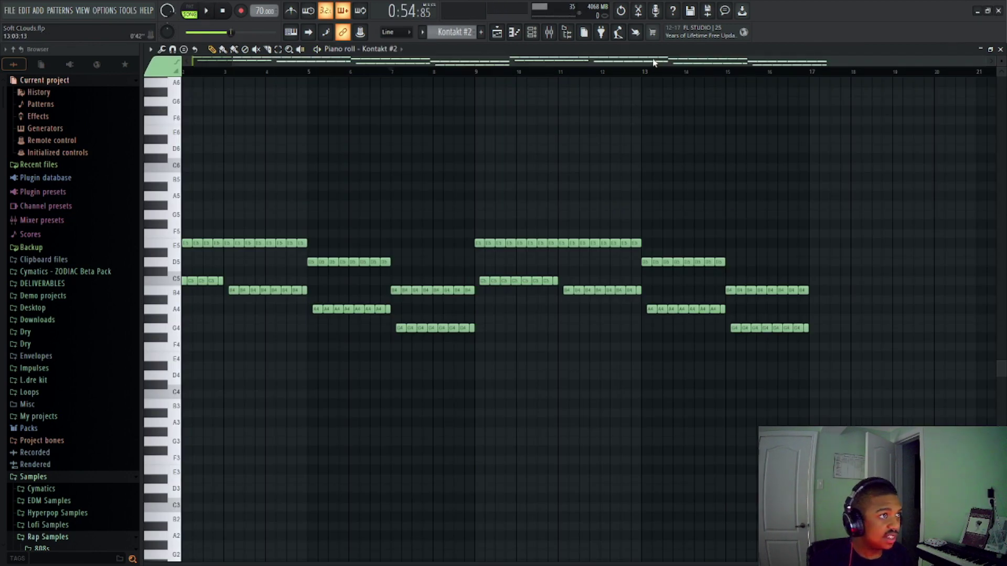
# - Examine the notes and velocities of the Kontakt #2 guitar pattern in the piano roll
pyautogui.moveTo(654, 64); pyautogui.dragTo(291, 70)
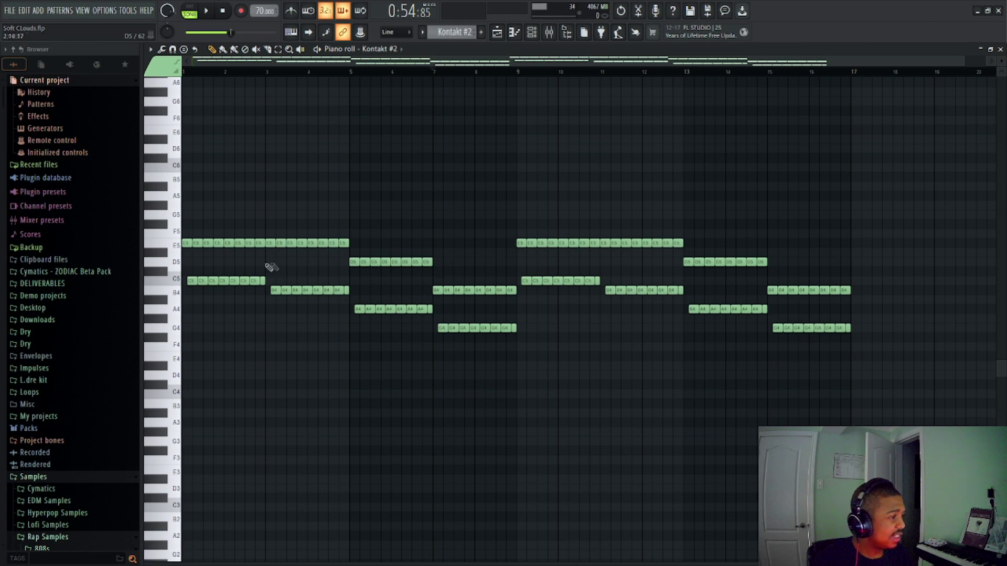
pyautogui.moveTo(479, 563); pyautogui.dragTo(514, 245)
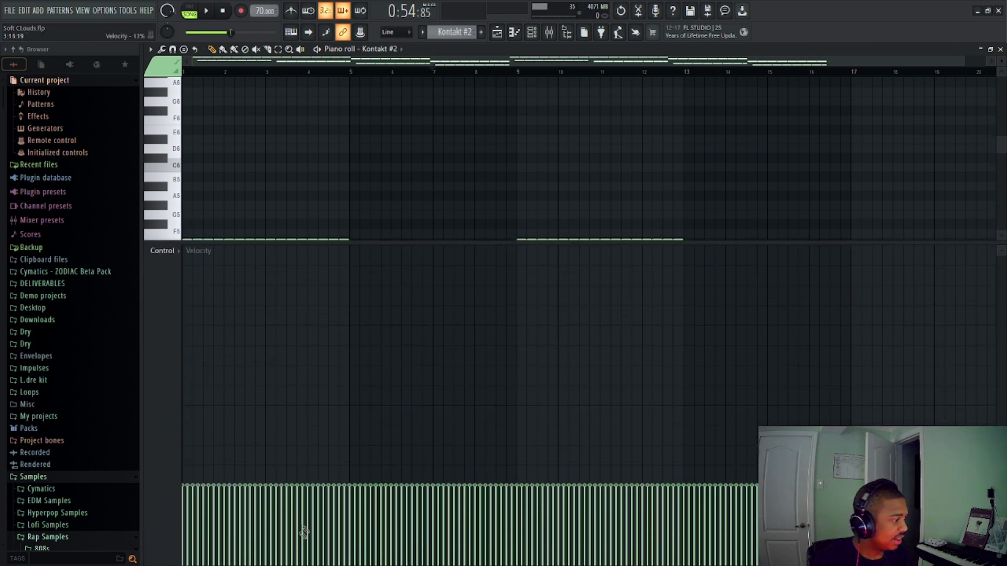
pyautogui.moveTo(386, 243); pyautogui.dragTo(355, 397)
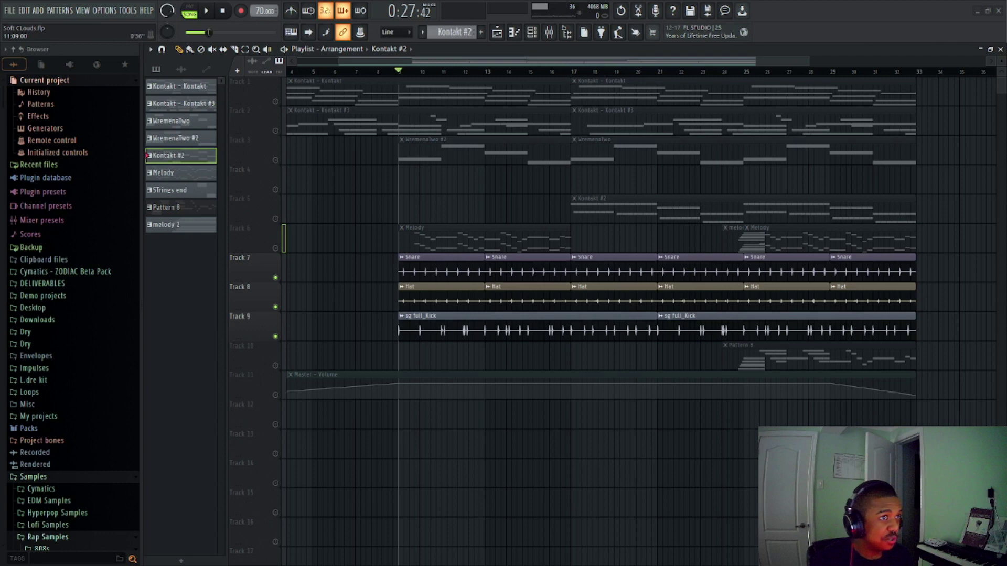
# - Examine the soloed Snare, Hat and sg full_Kick clips up close and play them from bar 9
pyautogui.moveTo(809, 61)
pyautogui.mouseDown()
pyautogui.moveTo(494, 62)
pyautogui.moveTo(569, 71)
pyautogui.moveTo(533, 74)
pyautogui.mouseUp()
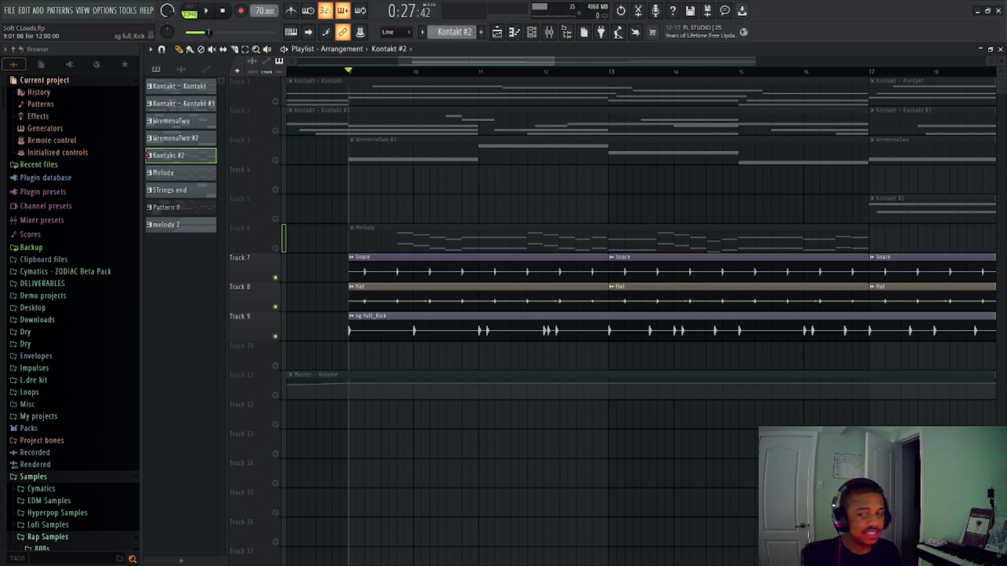
pyautogui.press('space')
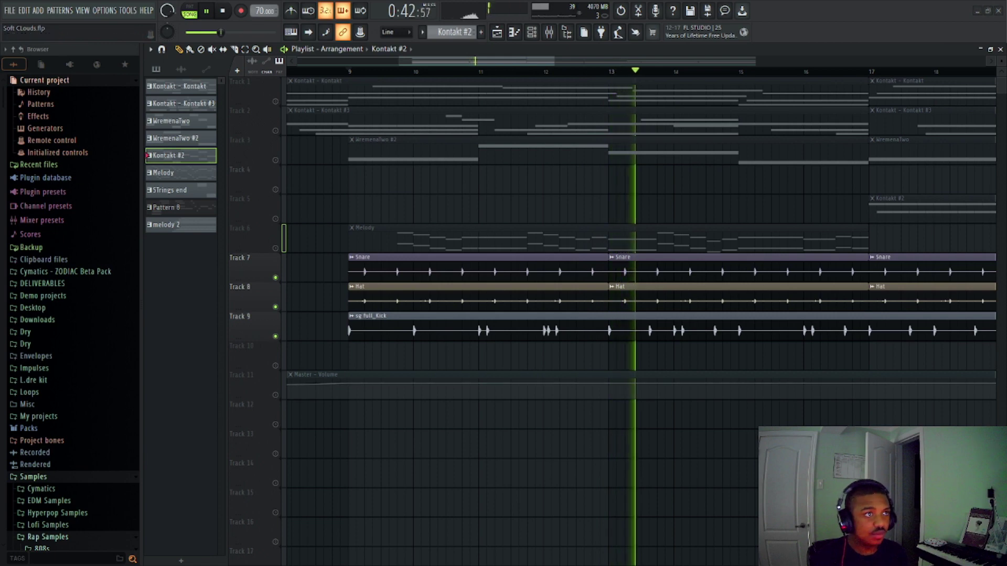
pyautogui.press('space')
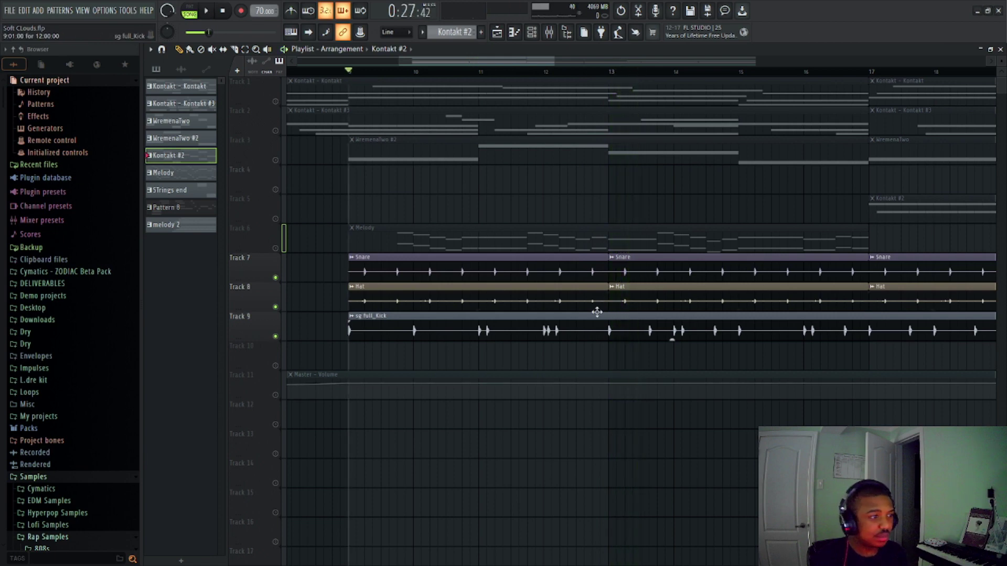
pyautogui.click(357, 71)
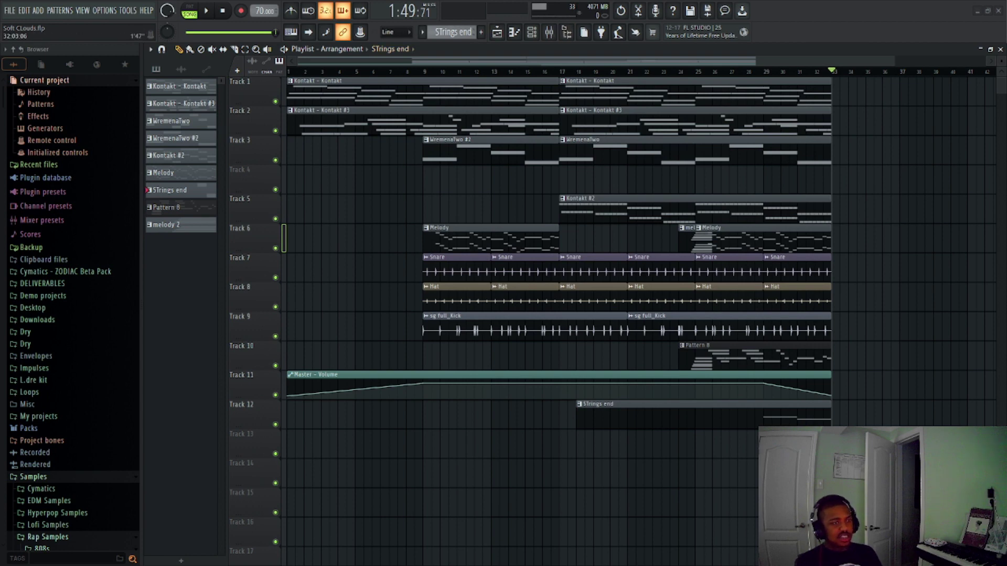
pyautogui.moveTo(893, 60); pyautogui.dragTo(845, 59)
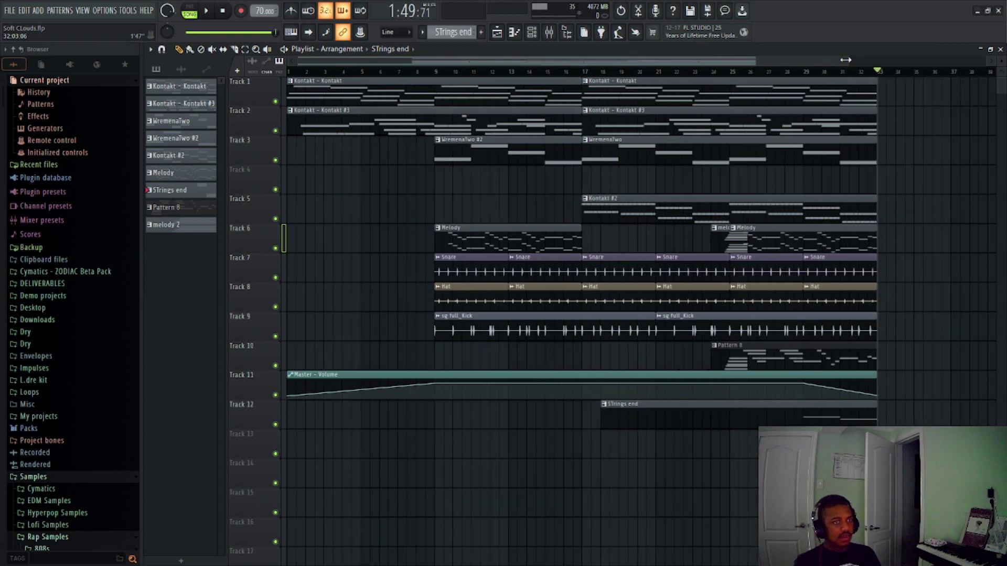